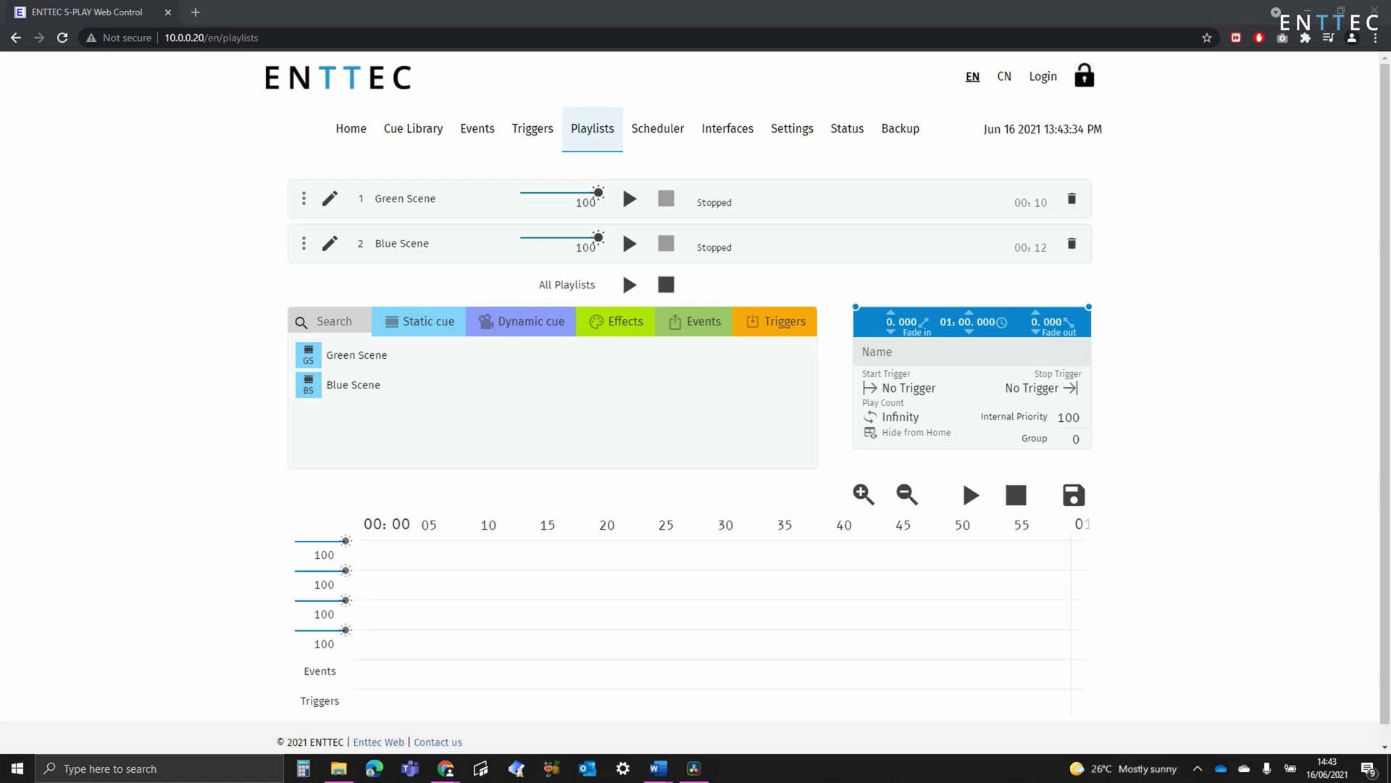
# In Settings' Playback Configuration, toggle 'Send black frame on playlist stop' off and back on
pyautogui.click(798, 142)
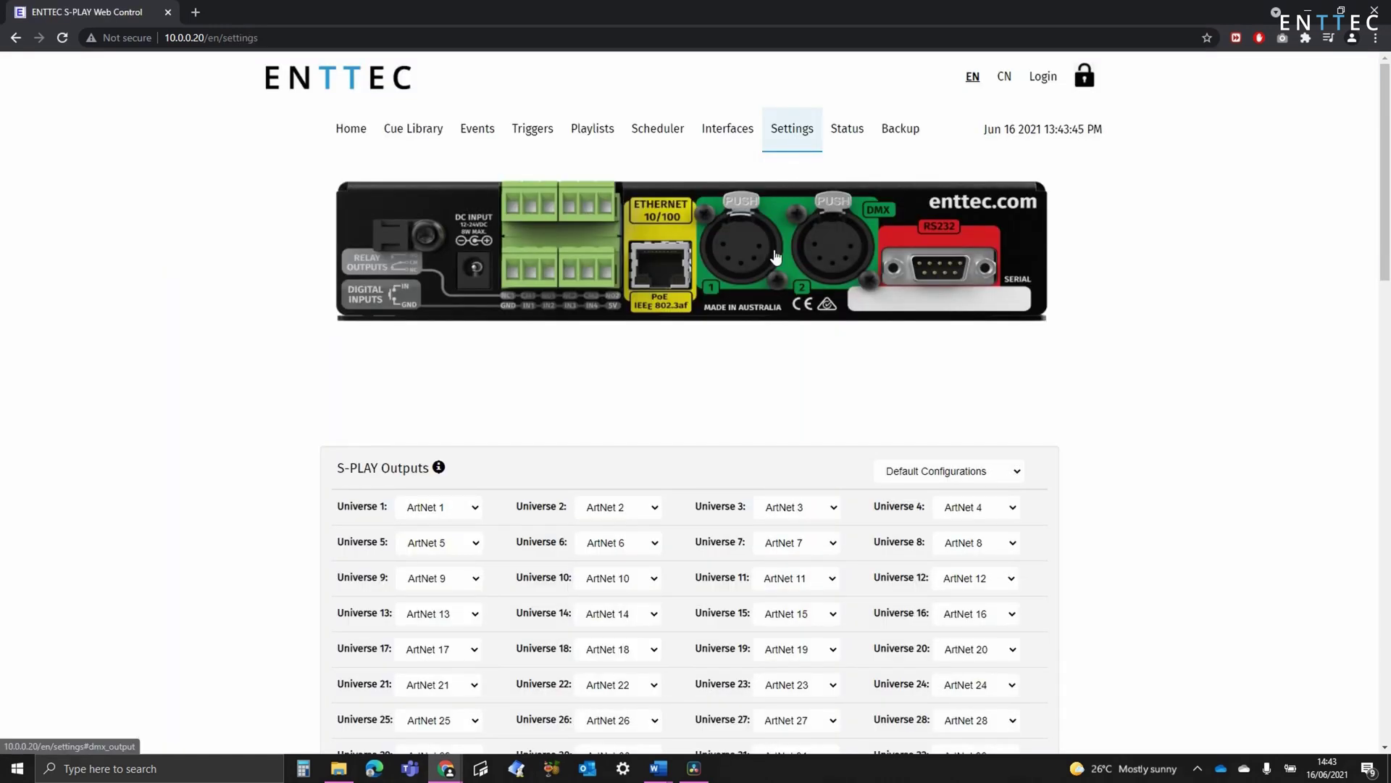
pyautogui.scroll(-6, 776, 257)
pyautogui.scroll(-8, 776, 257)
pyautogui.scroll(-6, 776, 258)
pyautogui.scroll(-2, 776, 257)
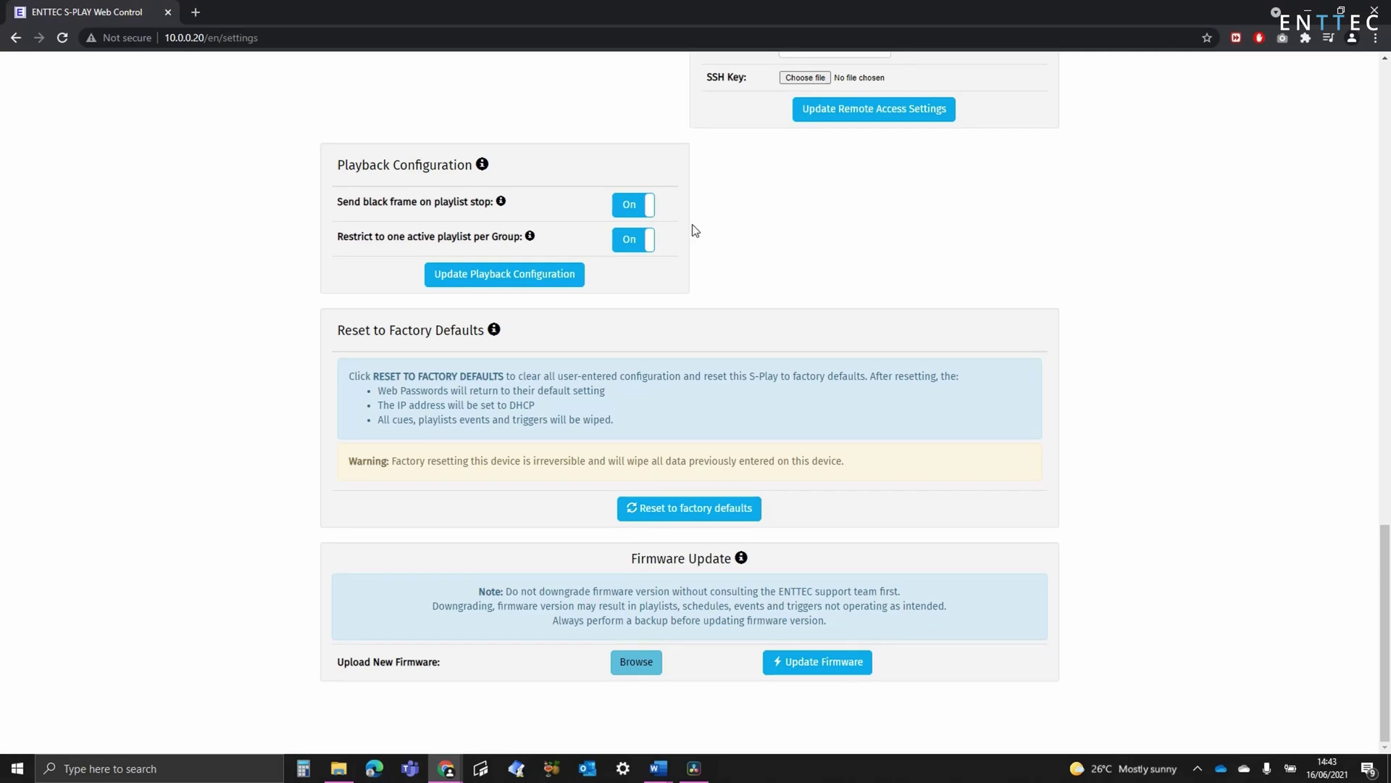
pyautogui.click(648, 210)
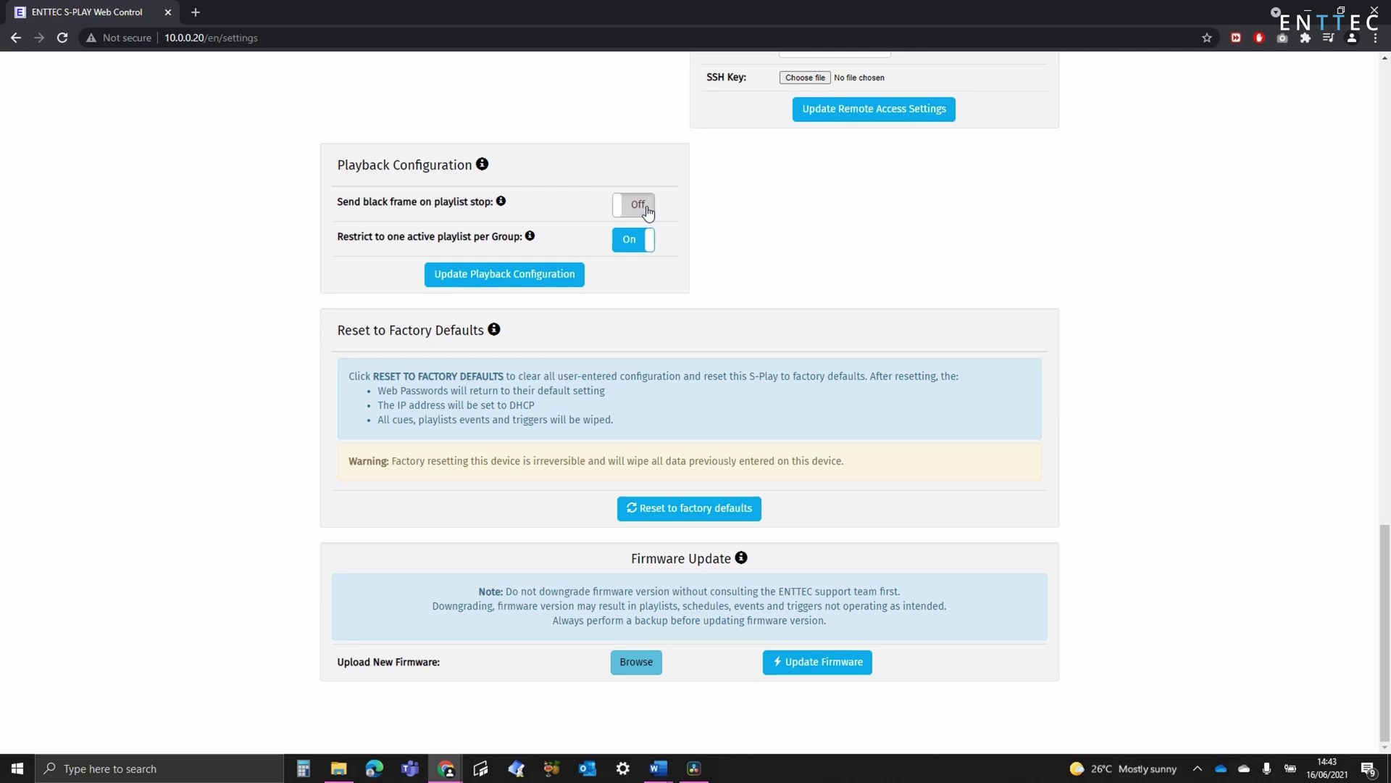
pyautogui.click(649, 211)
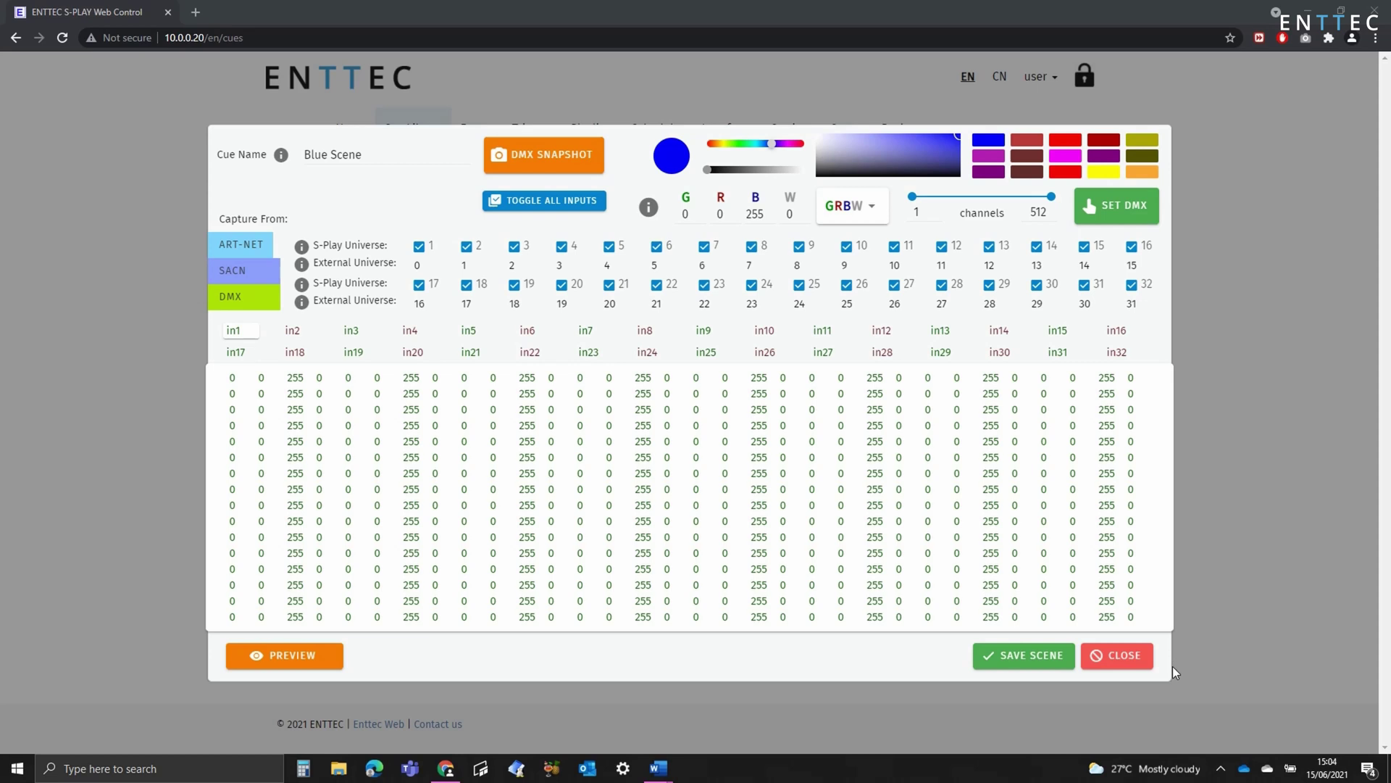
# Close the Blue Scene DMX cue editor to return to the Cue Library
pyautogui.click(1125, 657)
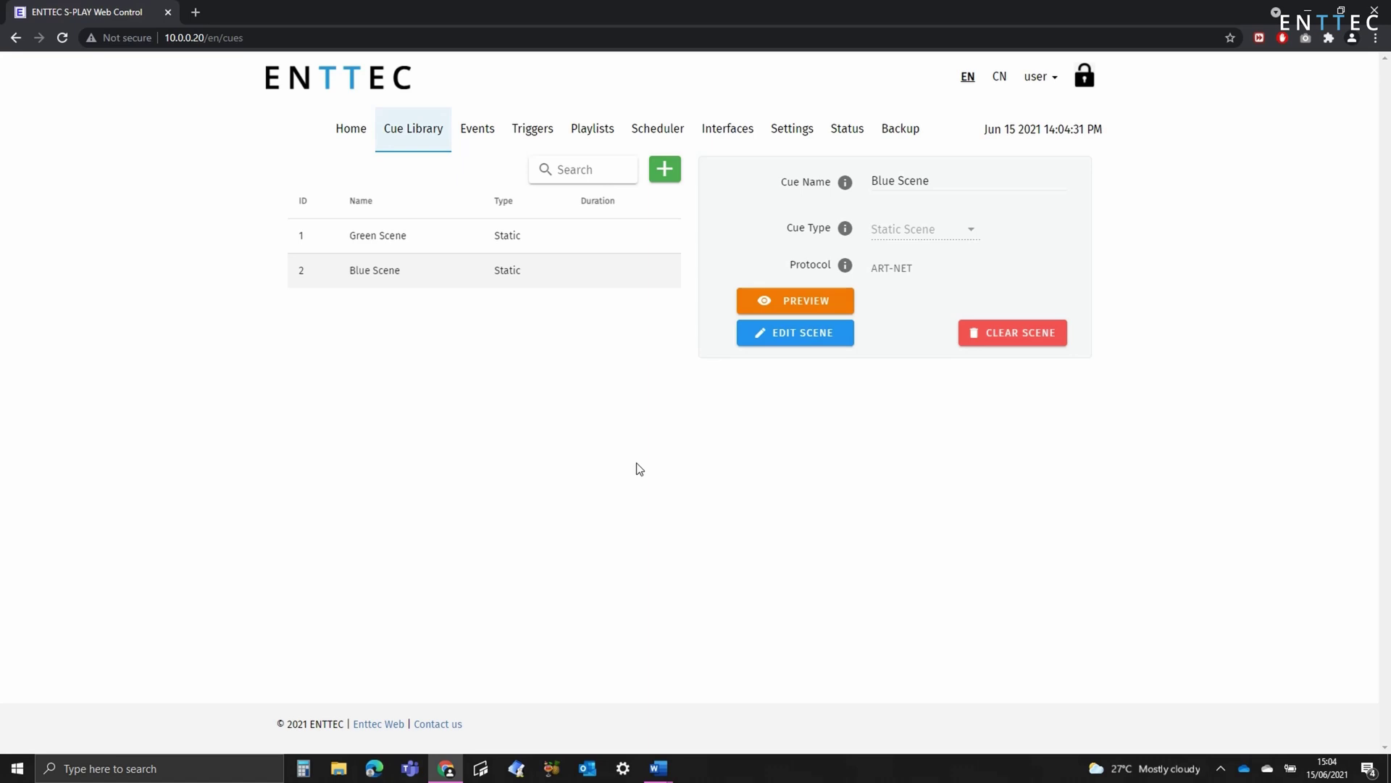
# Edit the Green Scene playlist from the Playlists page, showing its 10-second GS cue
pyautogui.click(593, 130)
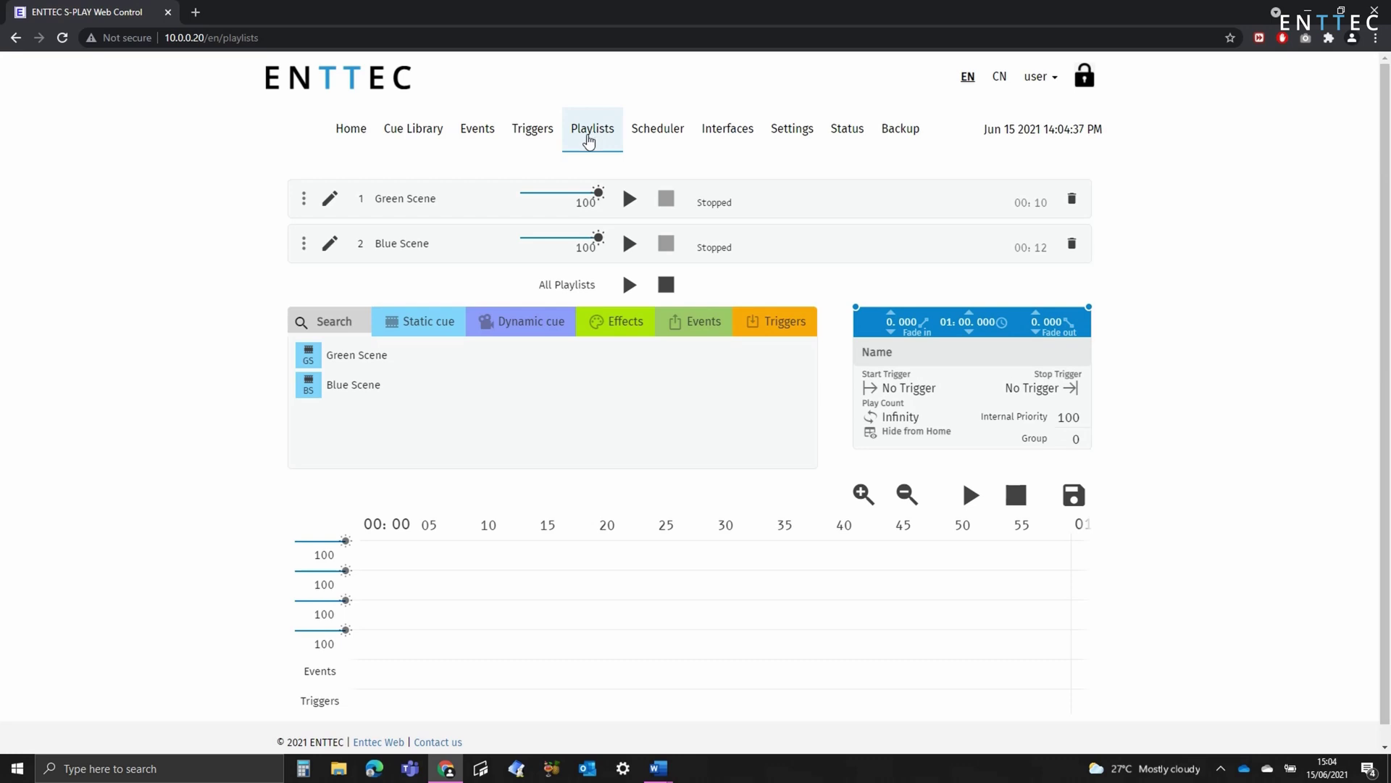
pyautogui.click(329, 203)
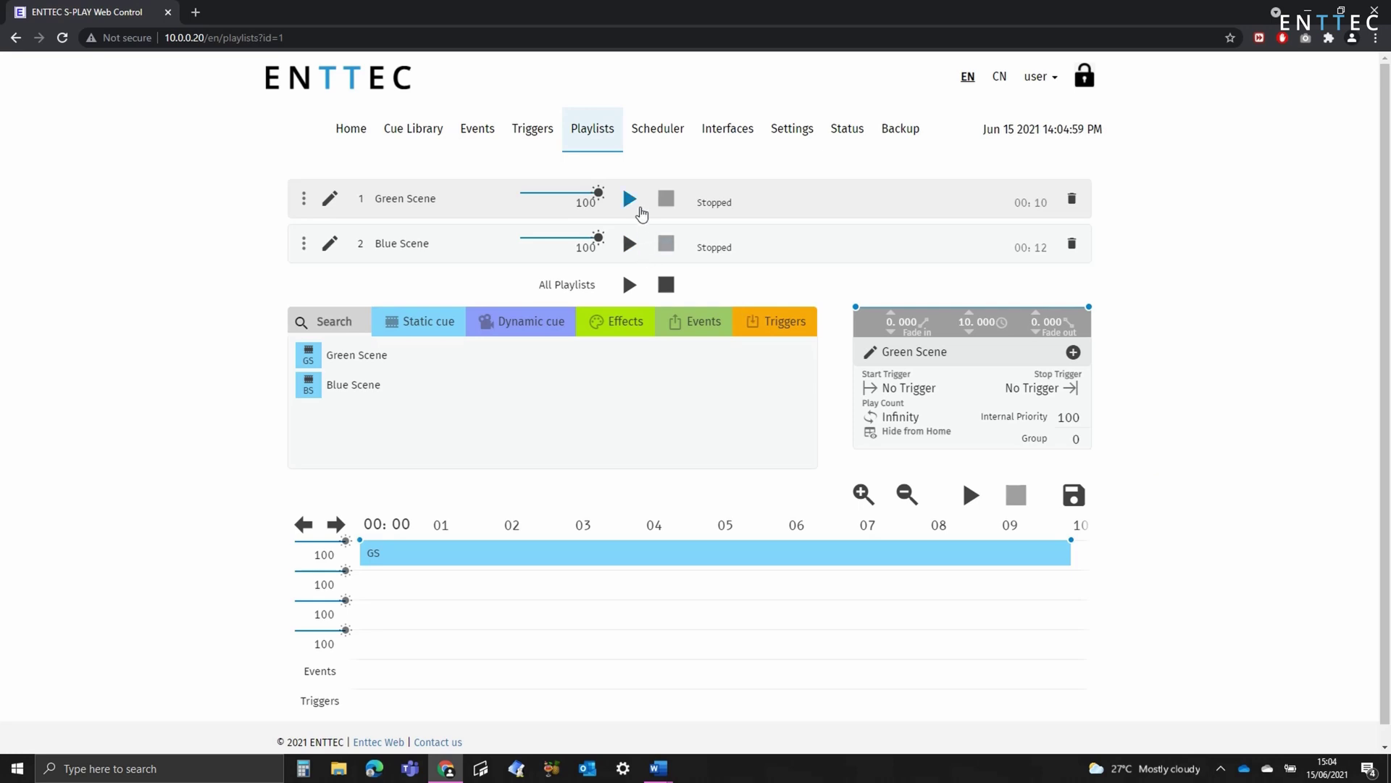
# Scroll down to the Playback Configuration section of the device Settings
pyautogui.click(799, 141)
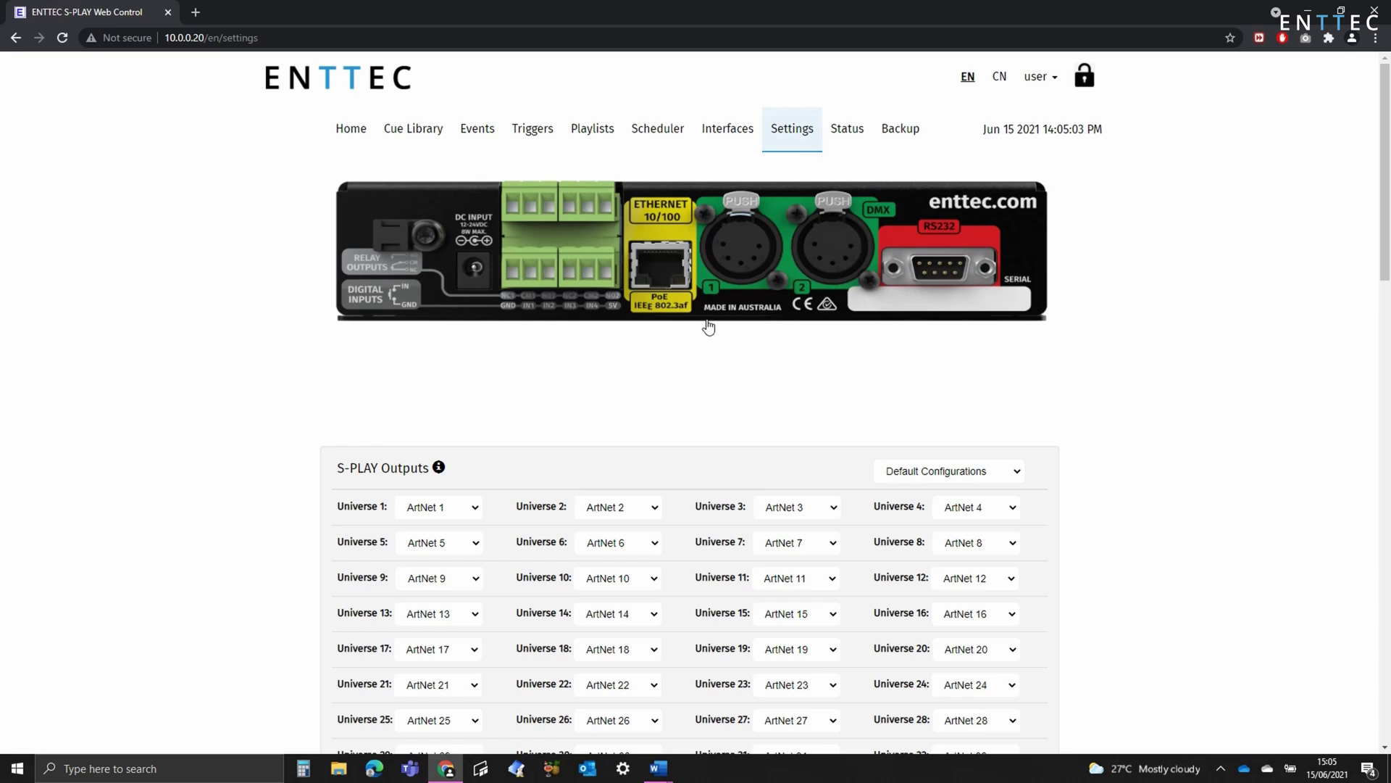
pyautogui.scroll(-5, 703, 327)
pyautogui.scroll(-10, 703, 326)
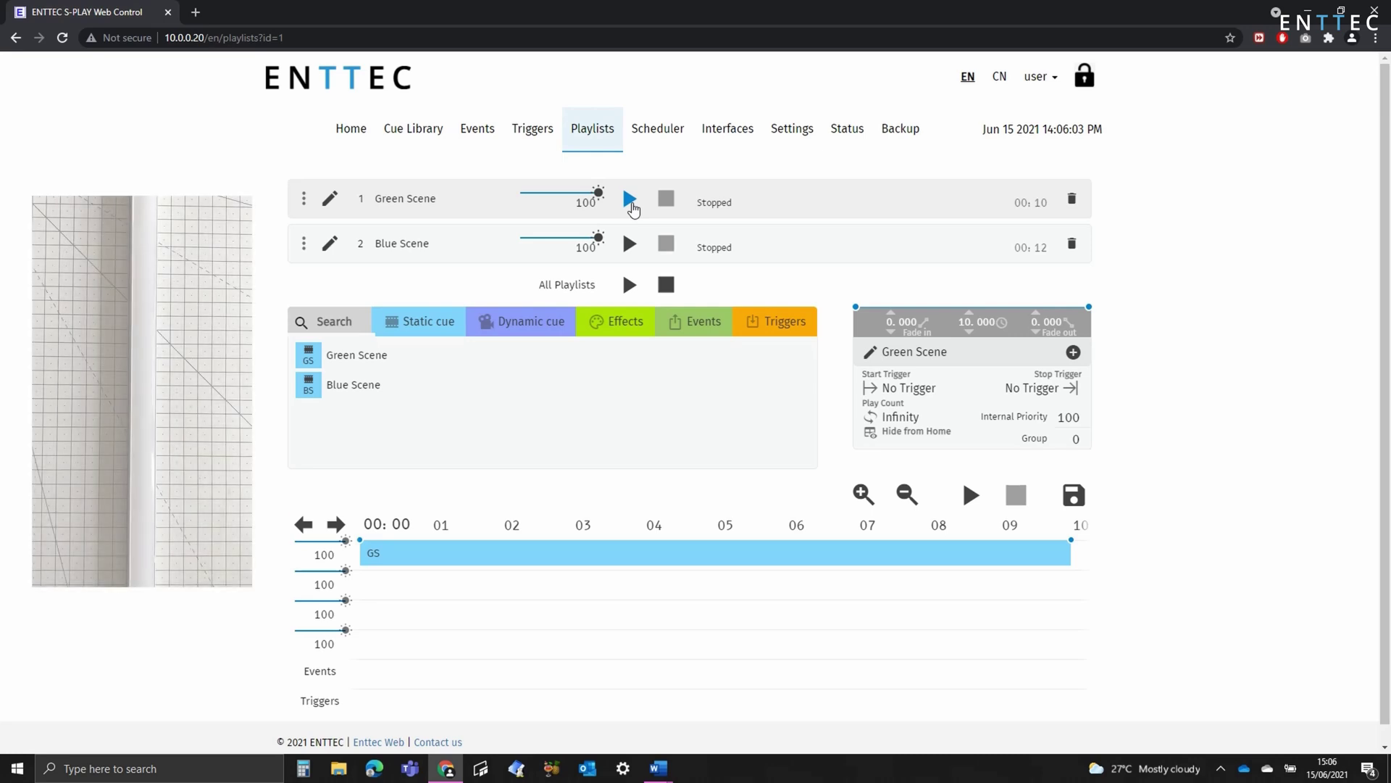
# Play Green Scene and Blue Scene together, stopping and restarting Green Scene
pyautogui.click(630, 203)
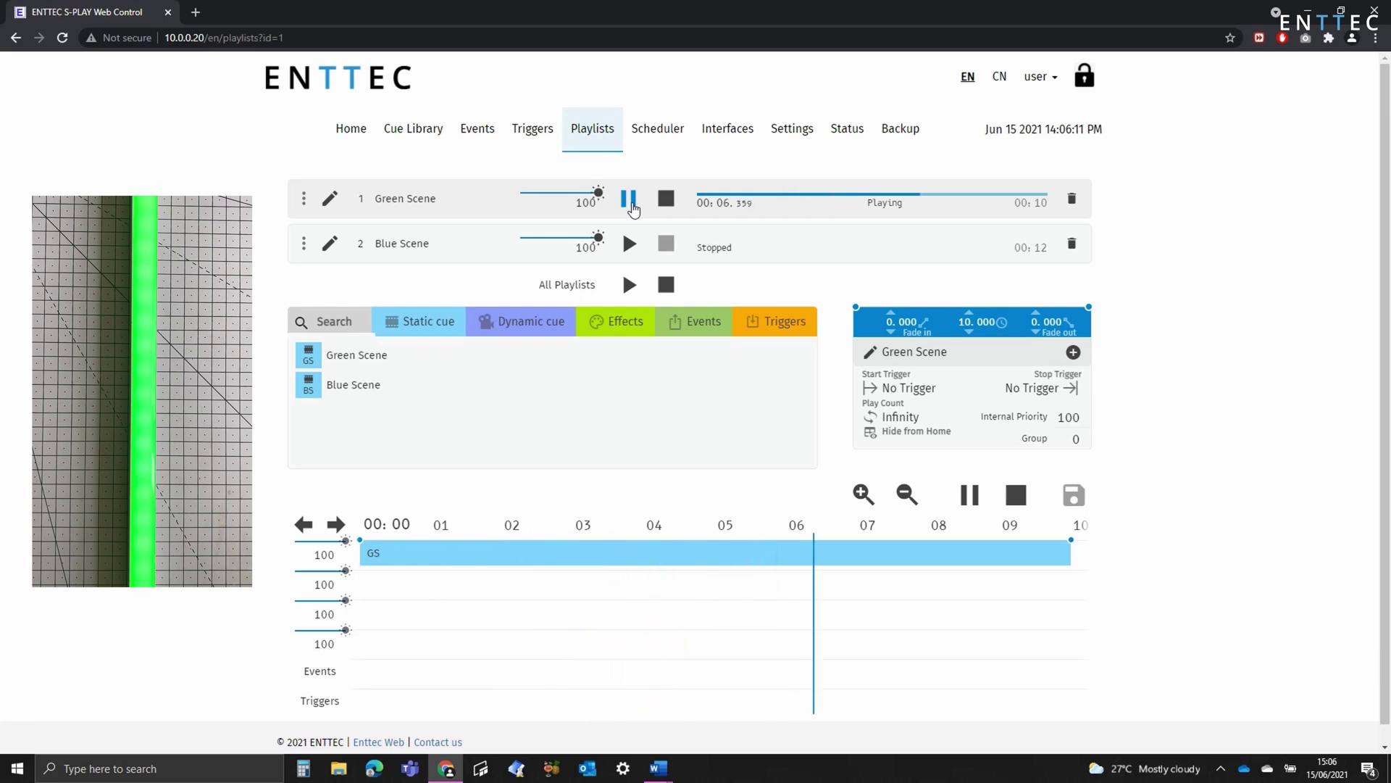
pyautogui.click(630, 245)
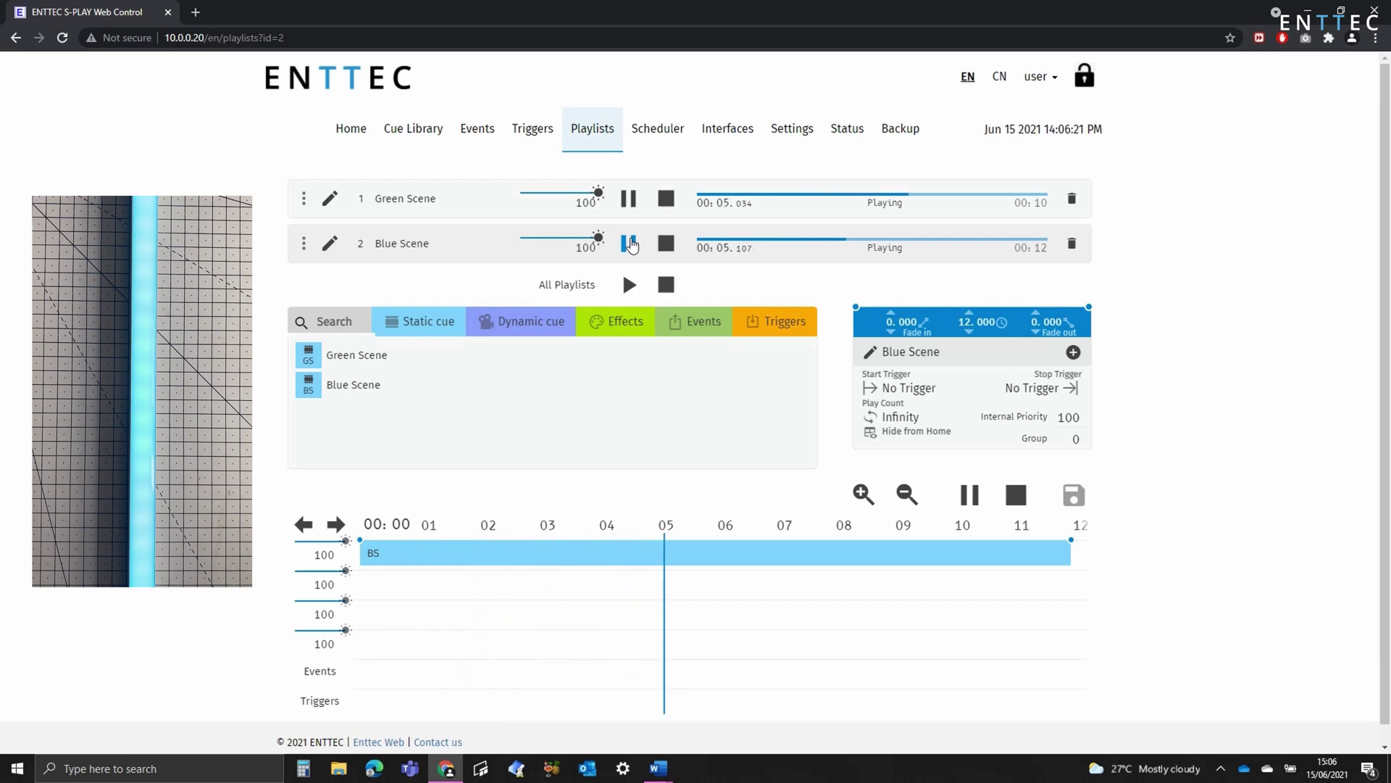
pyautogui.click(668, 205)
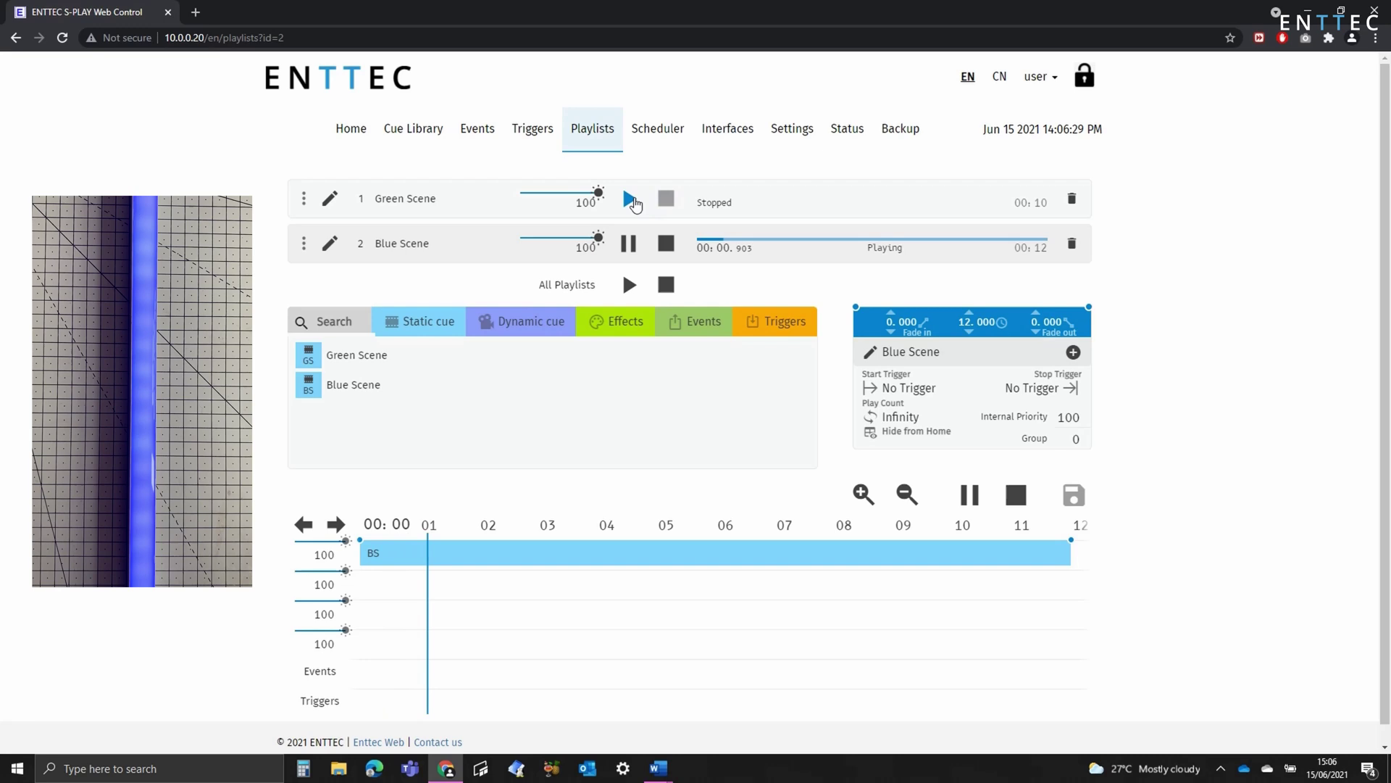
pyautogui.click(629, 200)
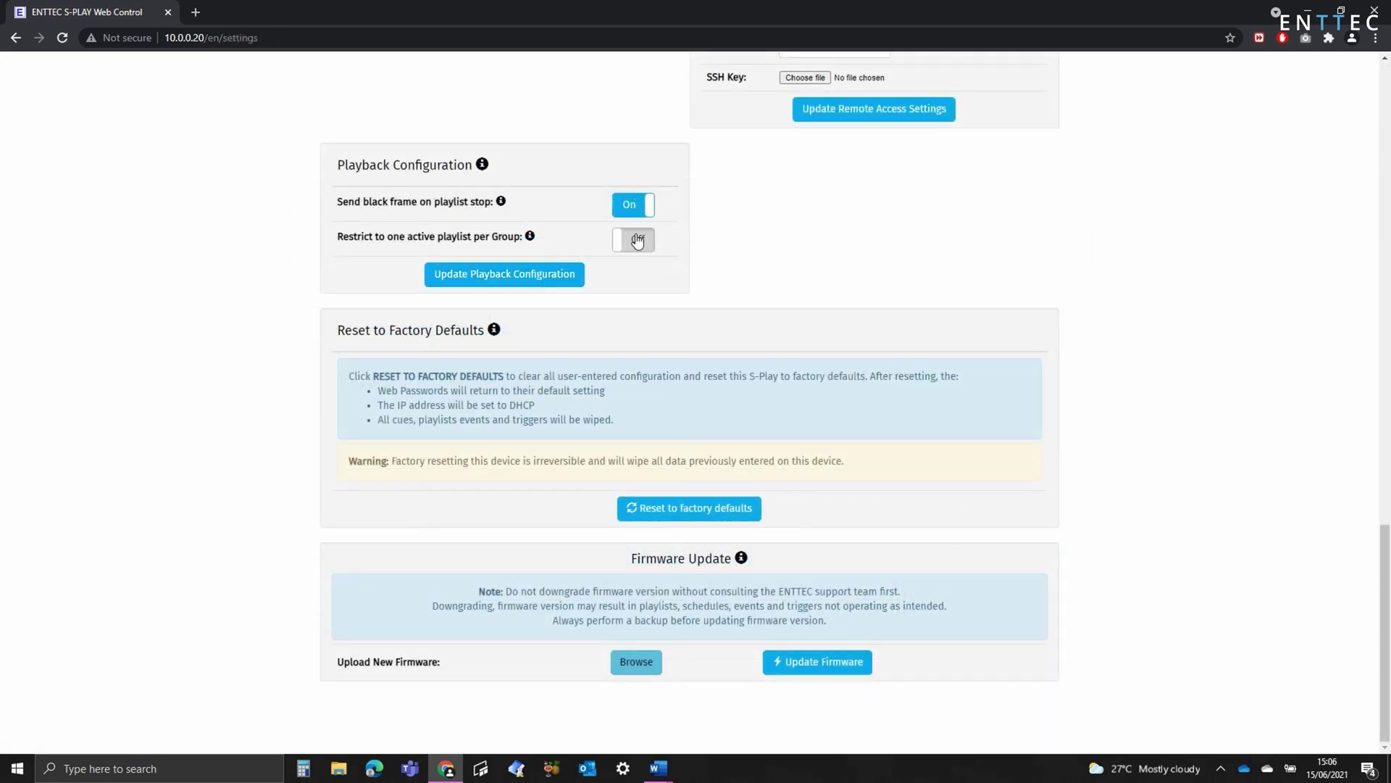
# Switch 'Restrict to one active playlist per Group' On, save the configuration, and return to Playlists
pyautogui.click(635, 240)
pyautogui.click(555, 279)
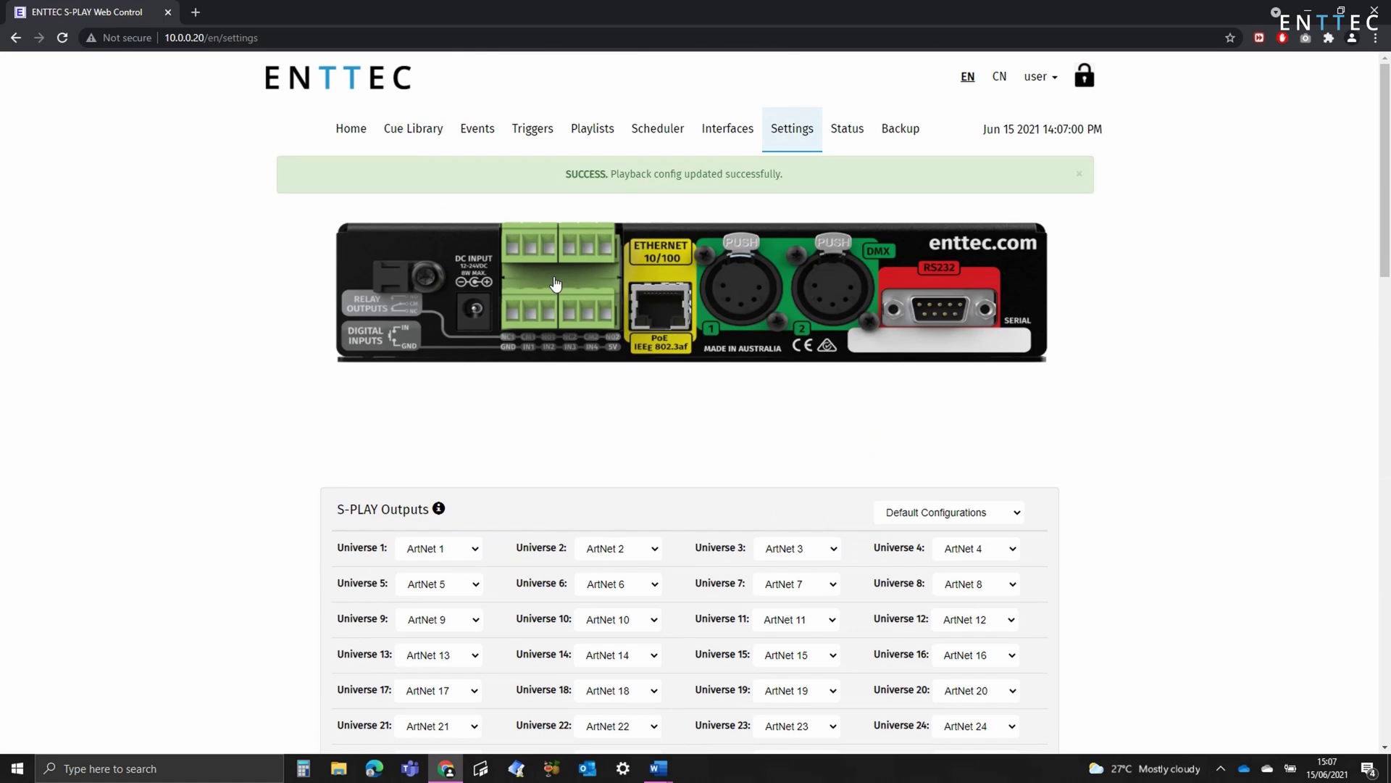
pyautogui.click(591, 130)
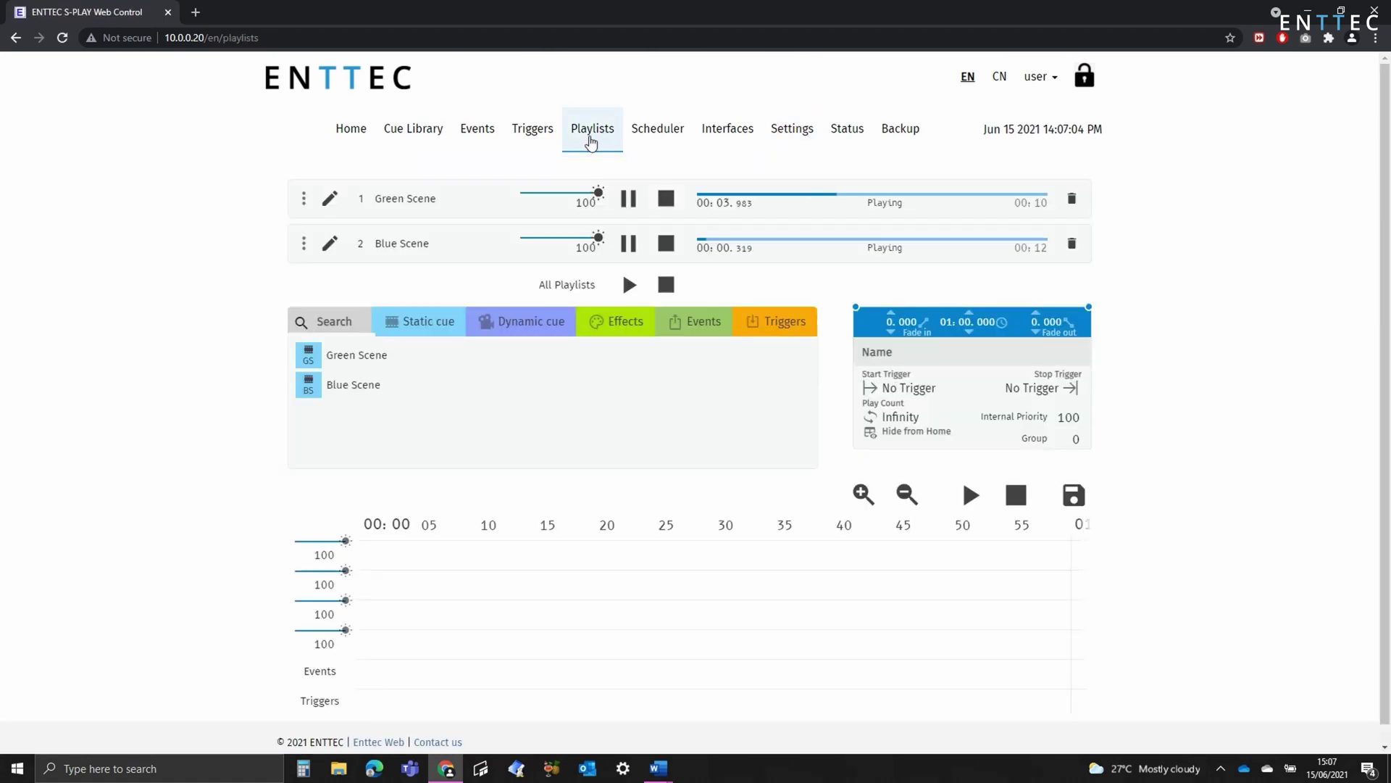
# Stop both playlists, start Green Scene, then start Blue Scene so Green Scene stops automatically
pyautogui.click(666, 198)
pyautogui.click(673, 245)
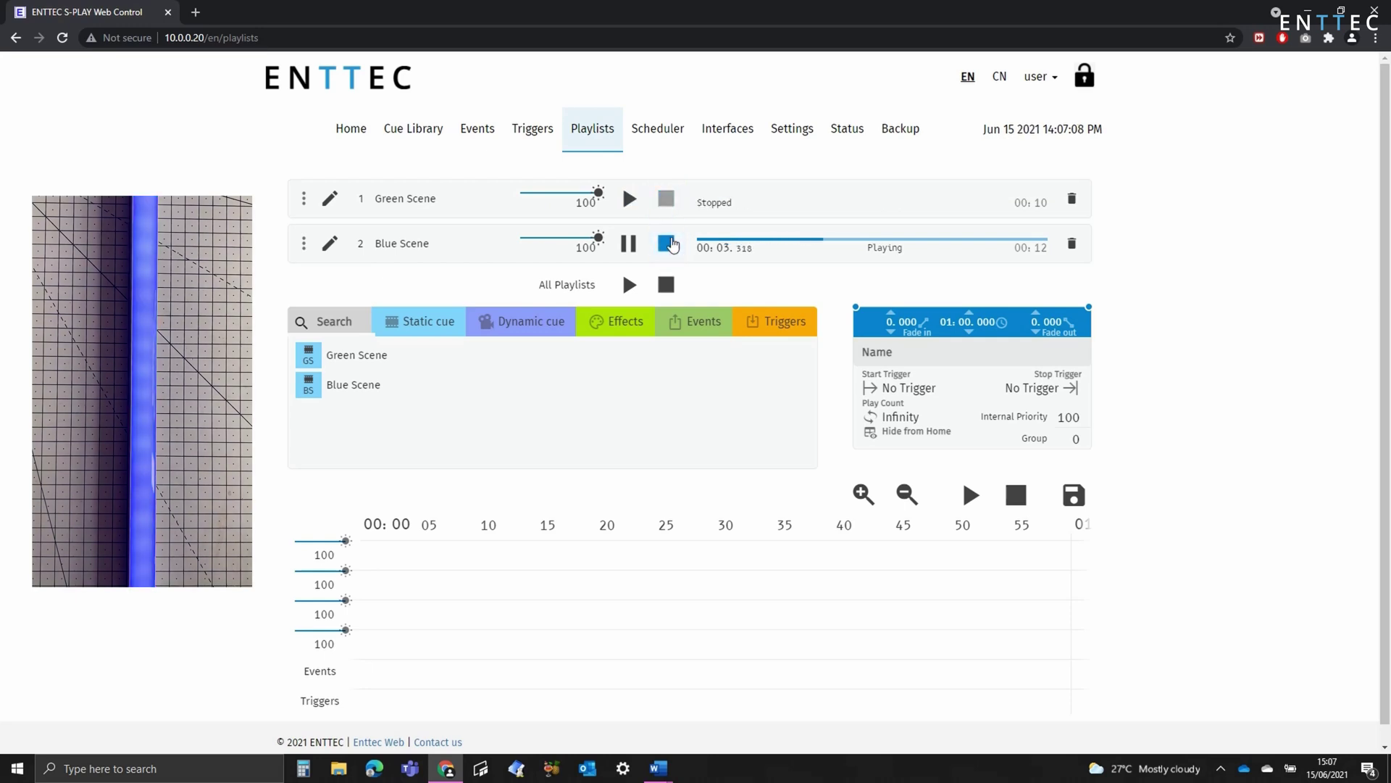
pyautogui.click(667, 244)
pyautogui.click(630, 207)
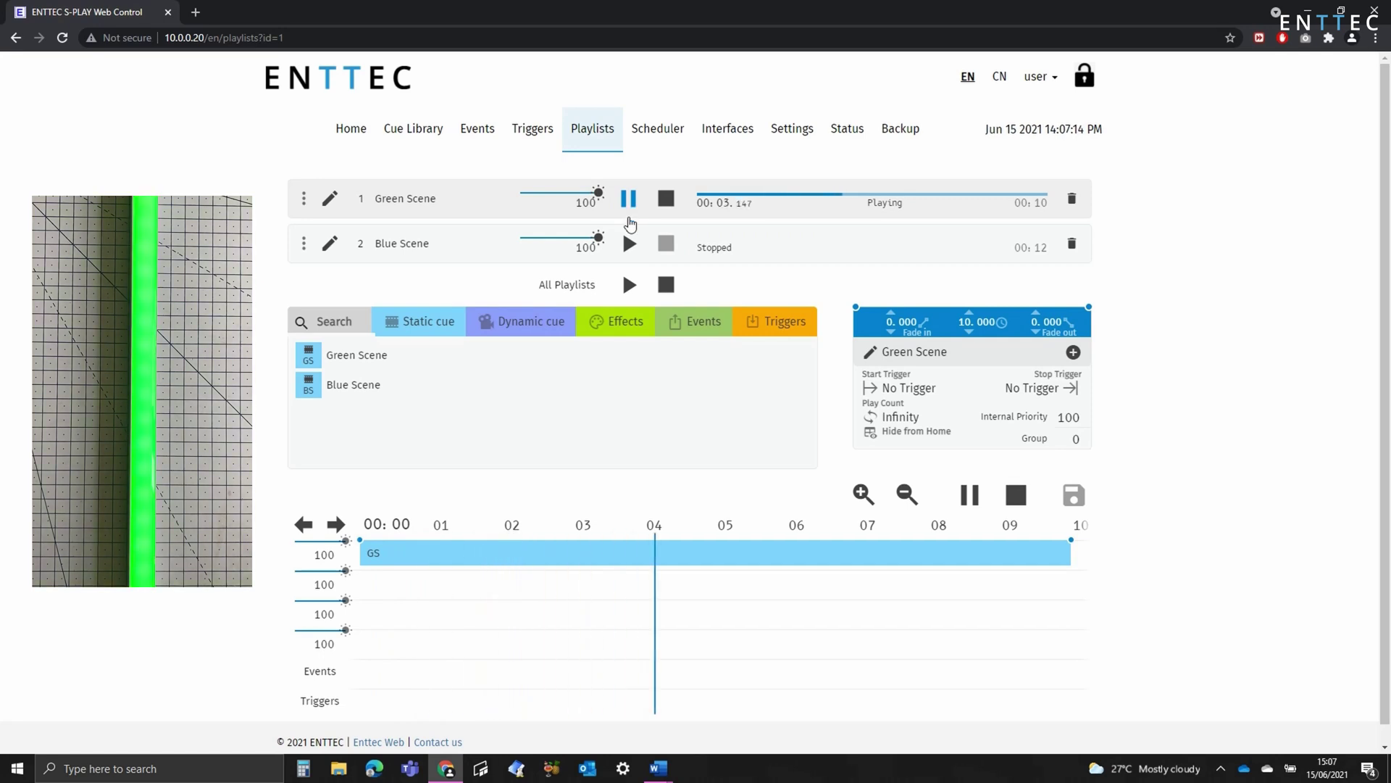
pyautogui.click(629, 245)
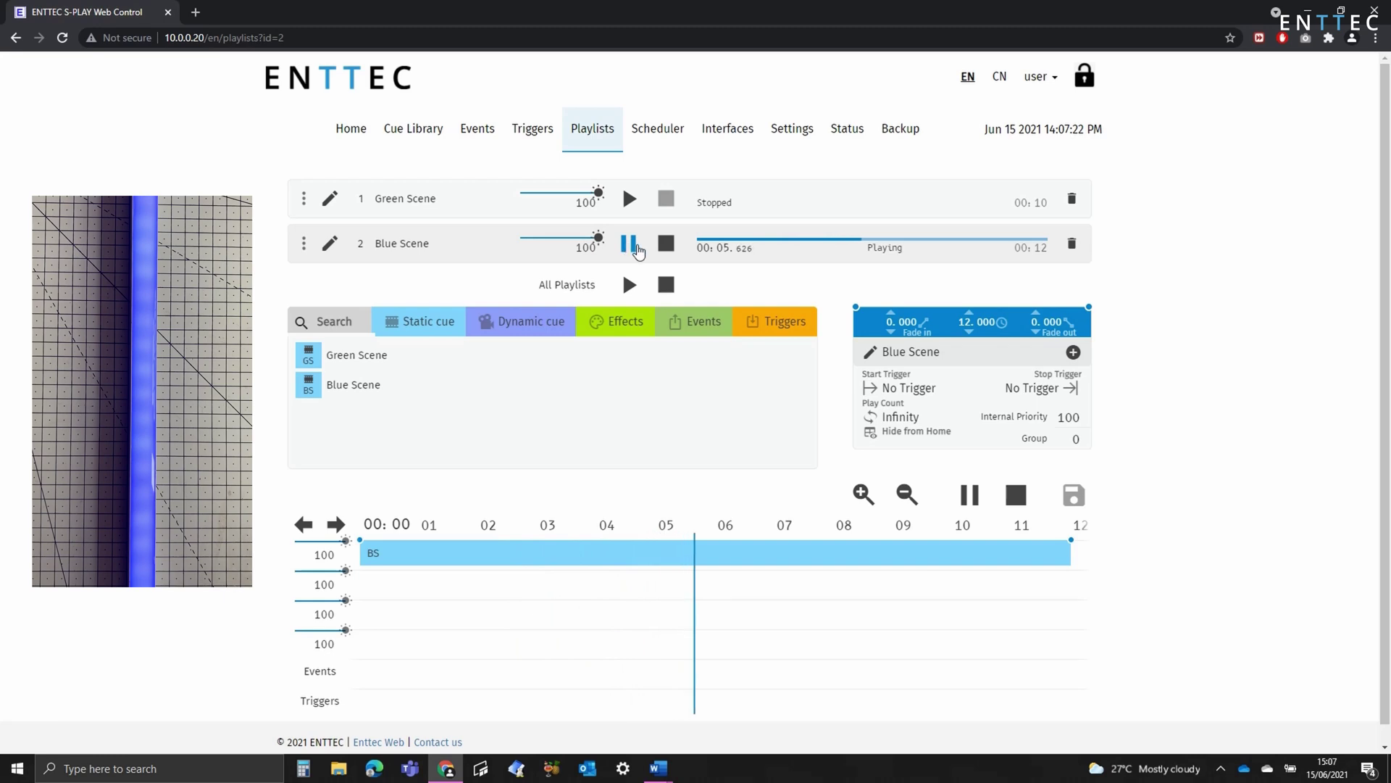
# Stop Blue Scene and save 2-second fade-in and fade-out times on it
pyautogui.click(665, 245)
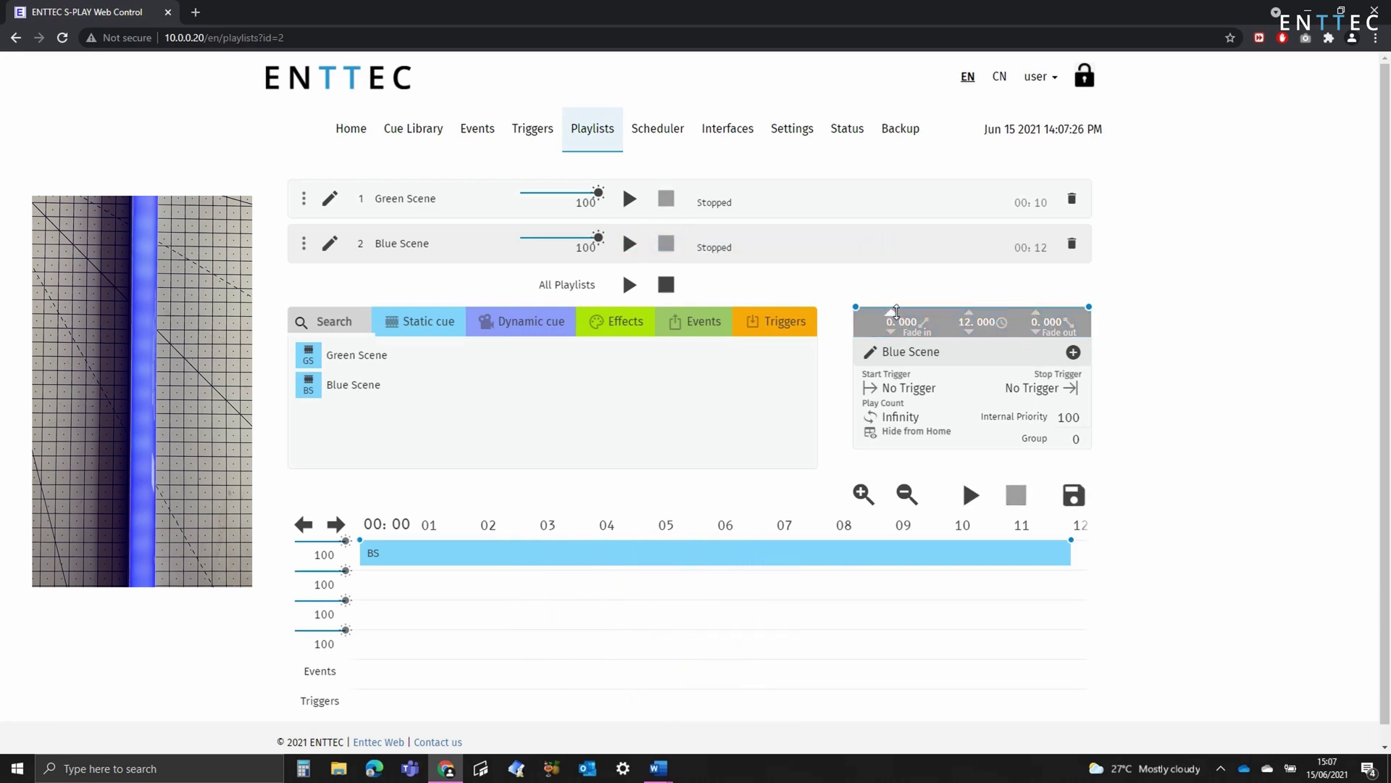
pyautogui.click(334, 252)
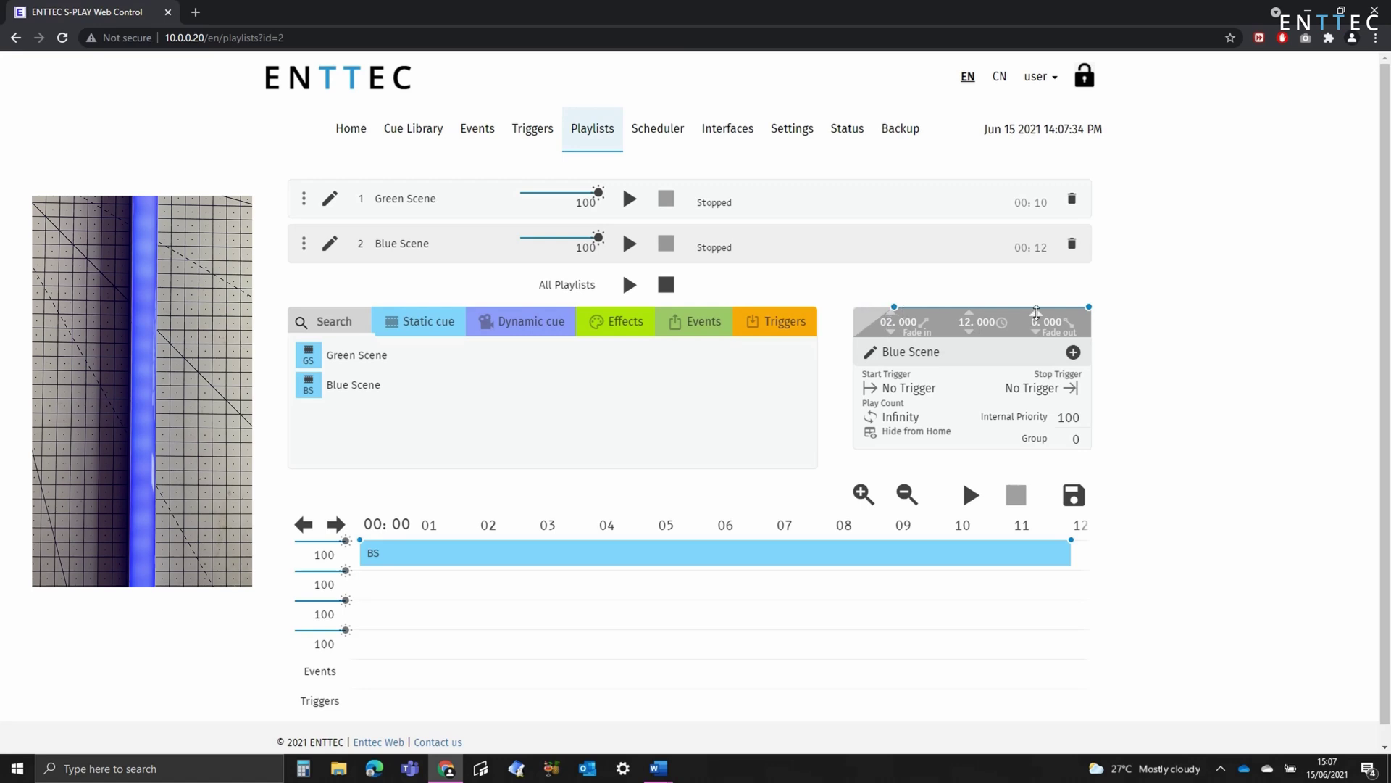
pyautogui.click(1037, 312)
pyautogui.click(1078, 505)
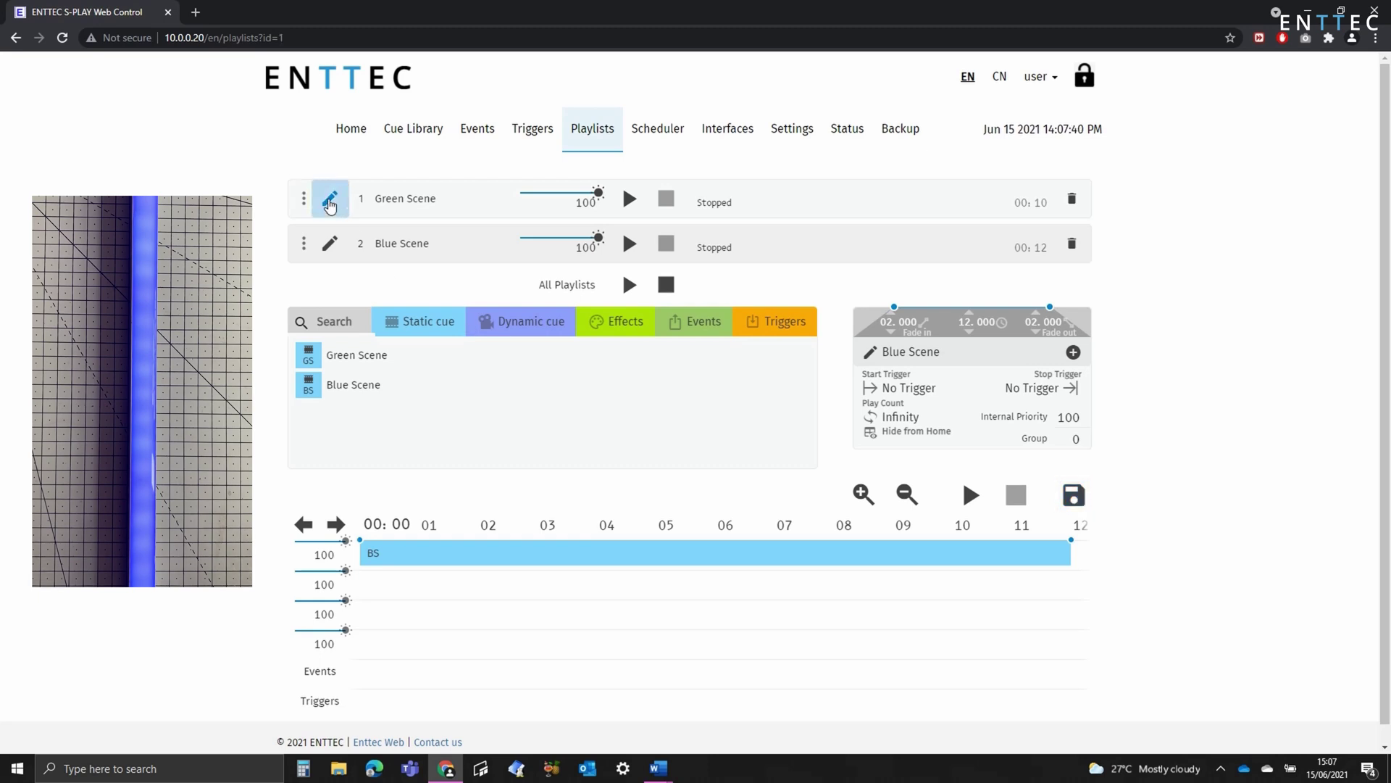
# Save 2-second fade-in and fade-out on Green Scene, then play it
pyautogui.click(330, 198)
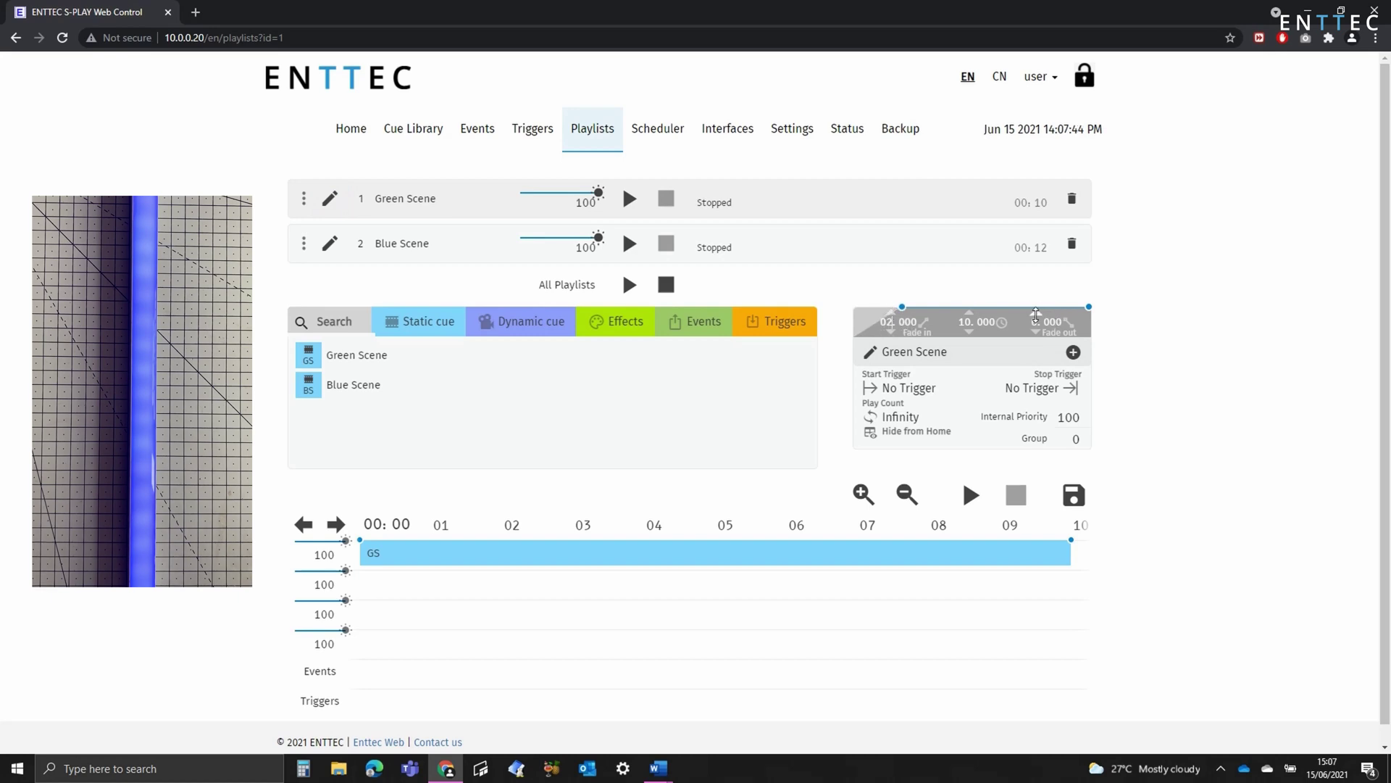
pyautogui.scroll(2, 1034, 316)
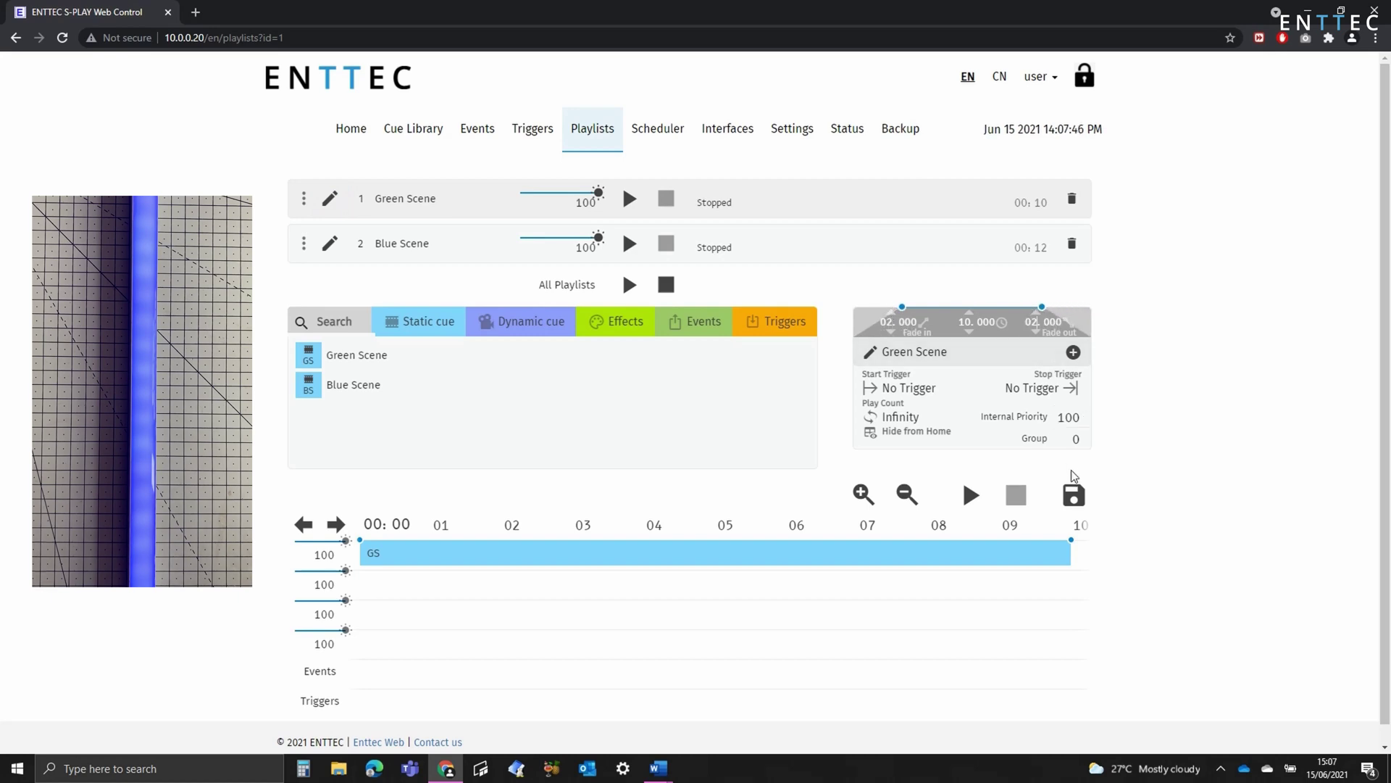
pyautogui.click(1075, 496)
pyautogui.click(632, 204)
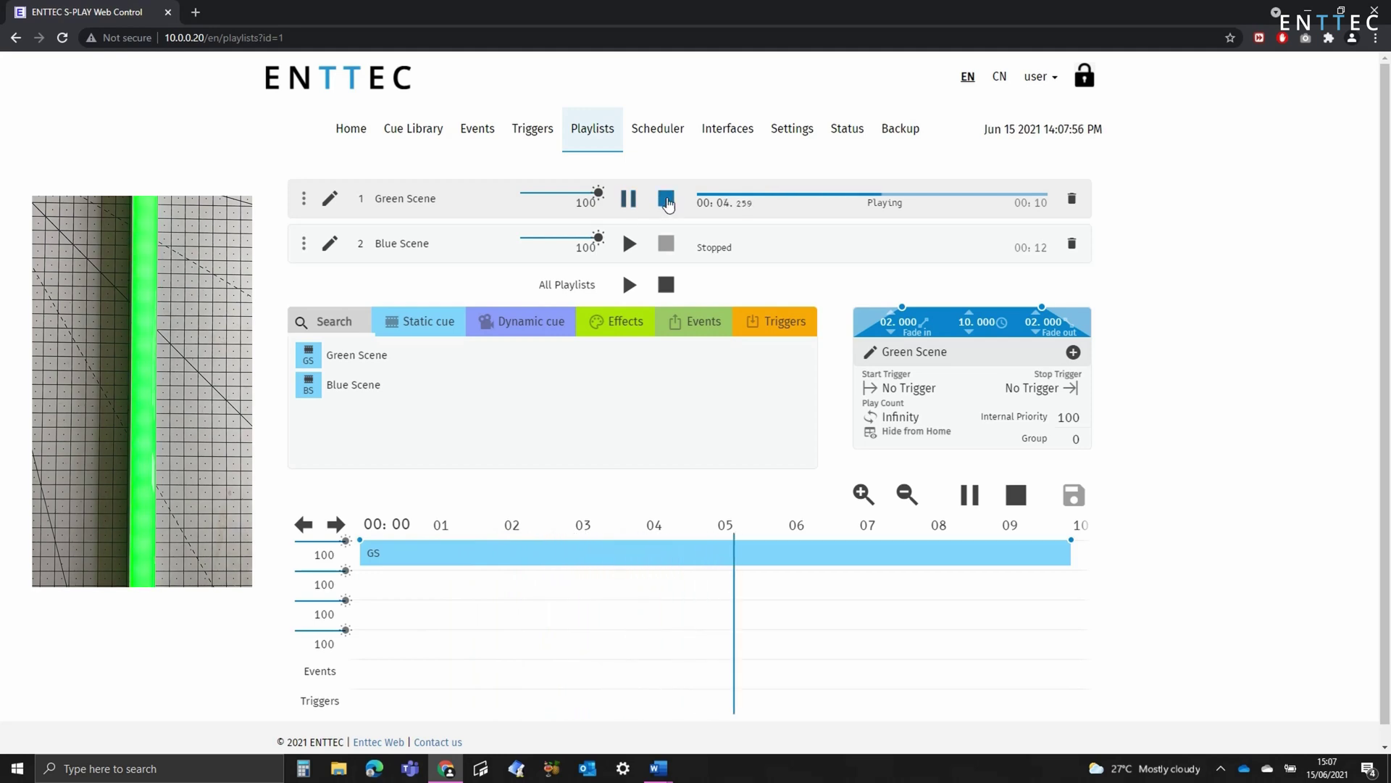
# Stop Green Scene, start Blue Scene, then start Green Scene to watch the 2-second fades
pyautogui.click(666, 199)
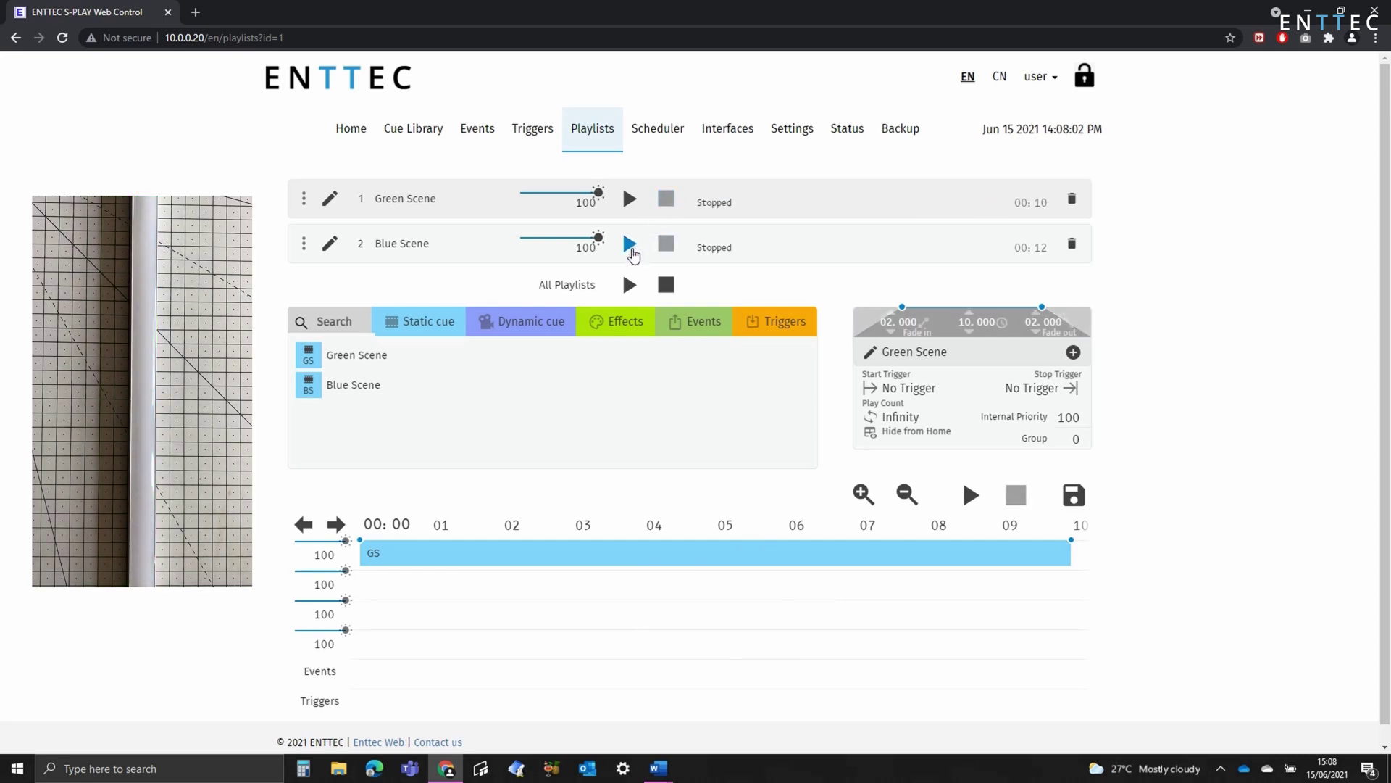
pyautogui.click(631, 250)
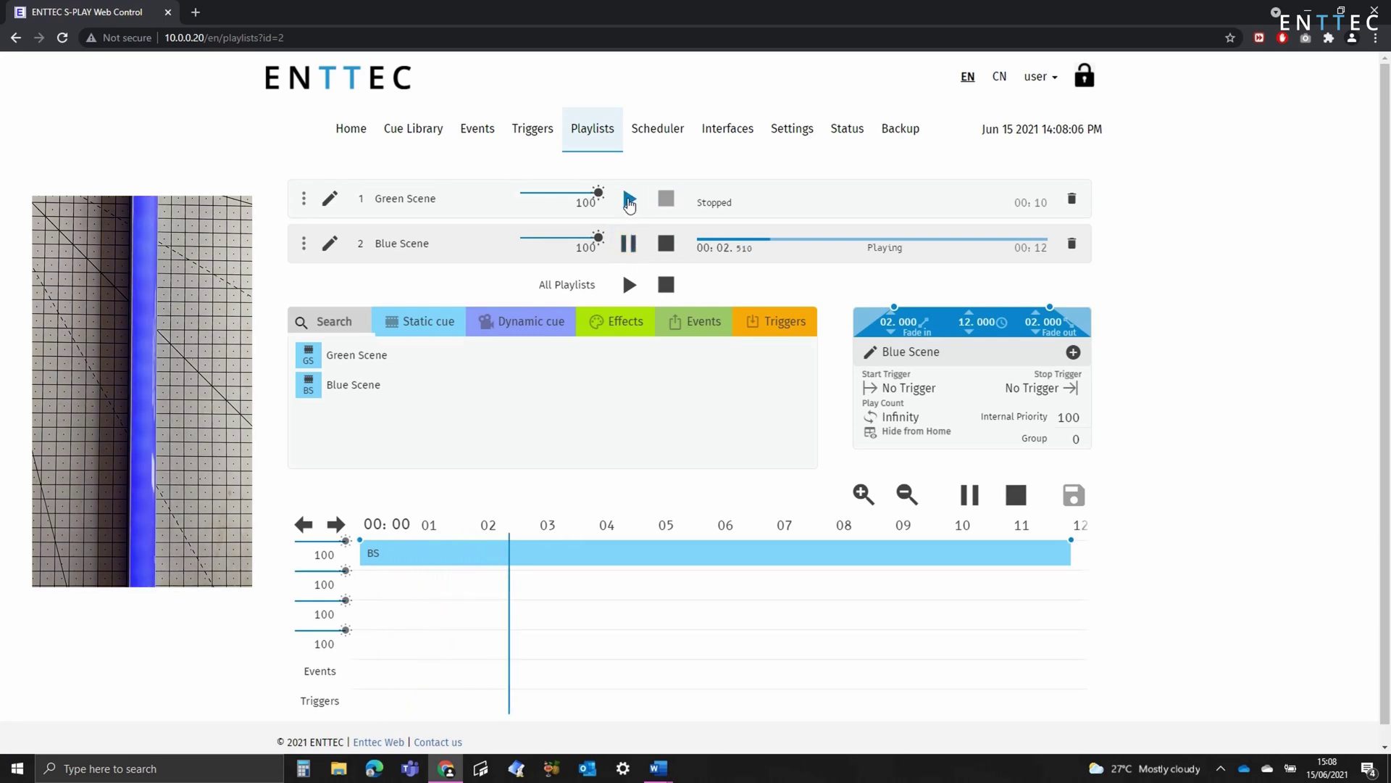
pyautogui.click(629, 200)
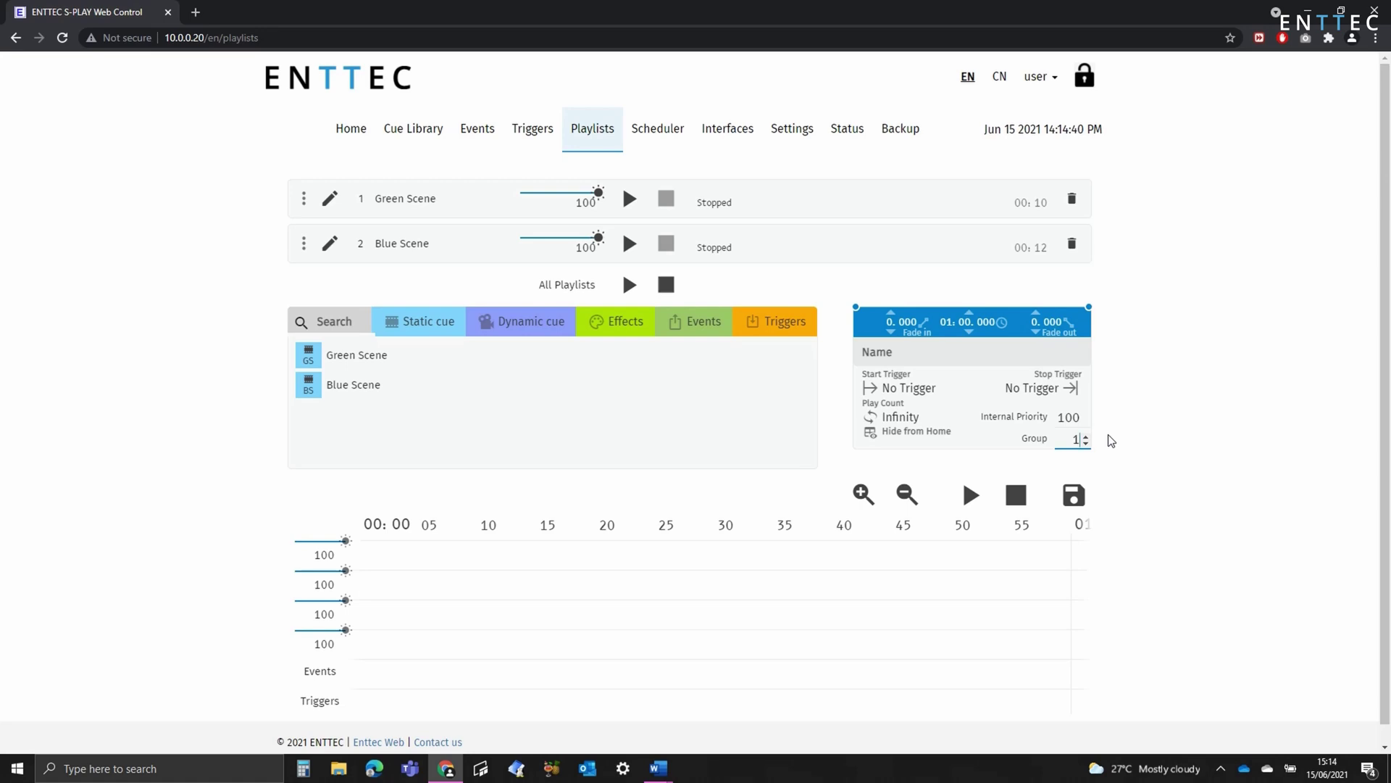
# Lower the new playlist's Group value from 1 to 0
pyautogui.click(1085, 444)
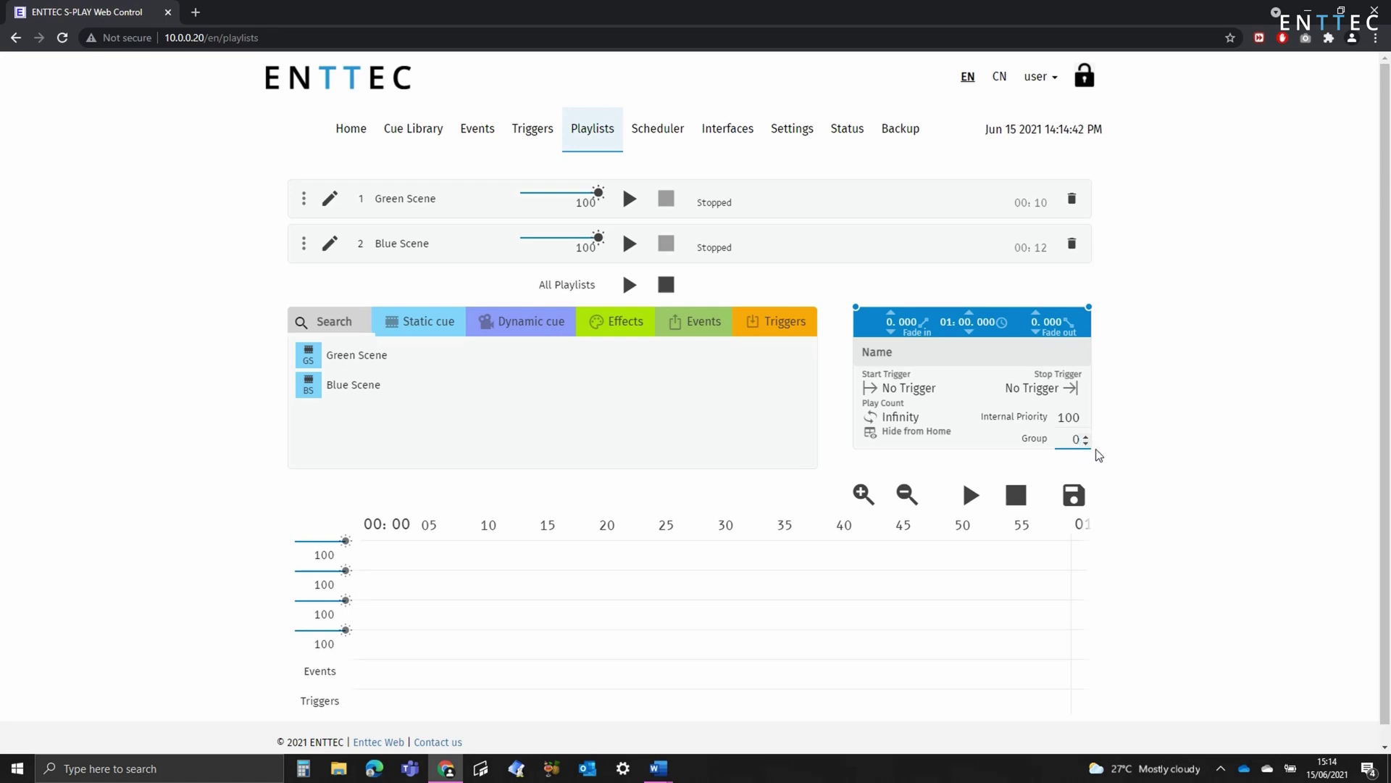